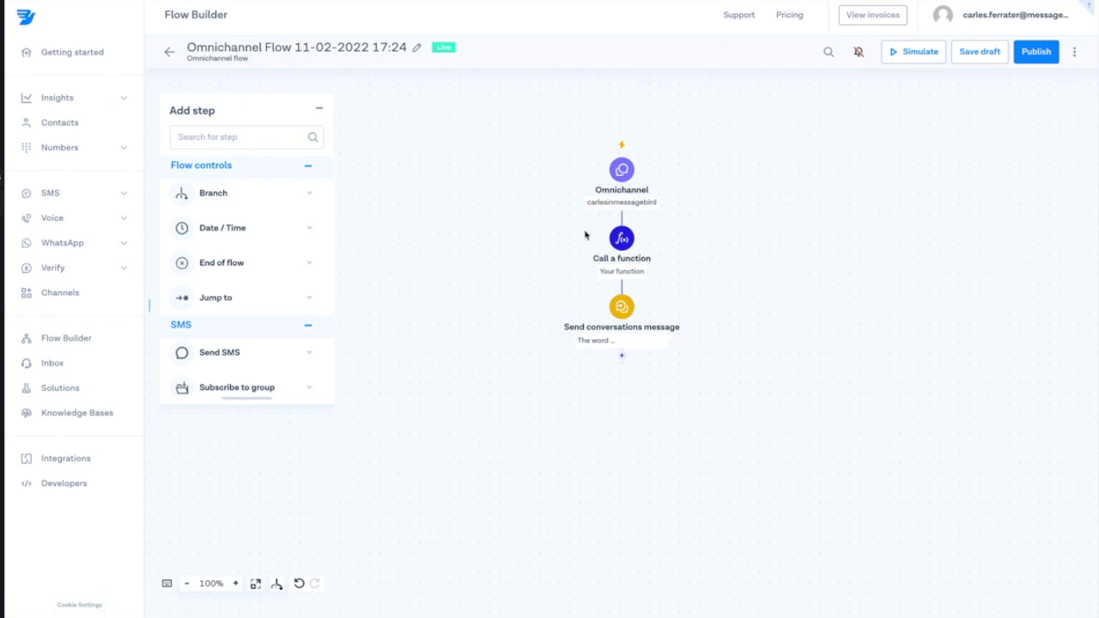
left_click(572, 230)
left_click(631, 234)
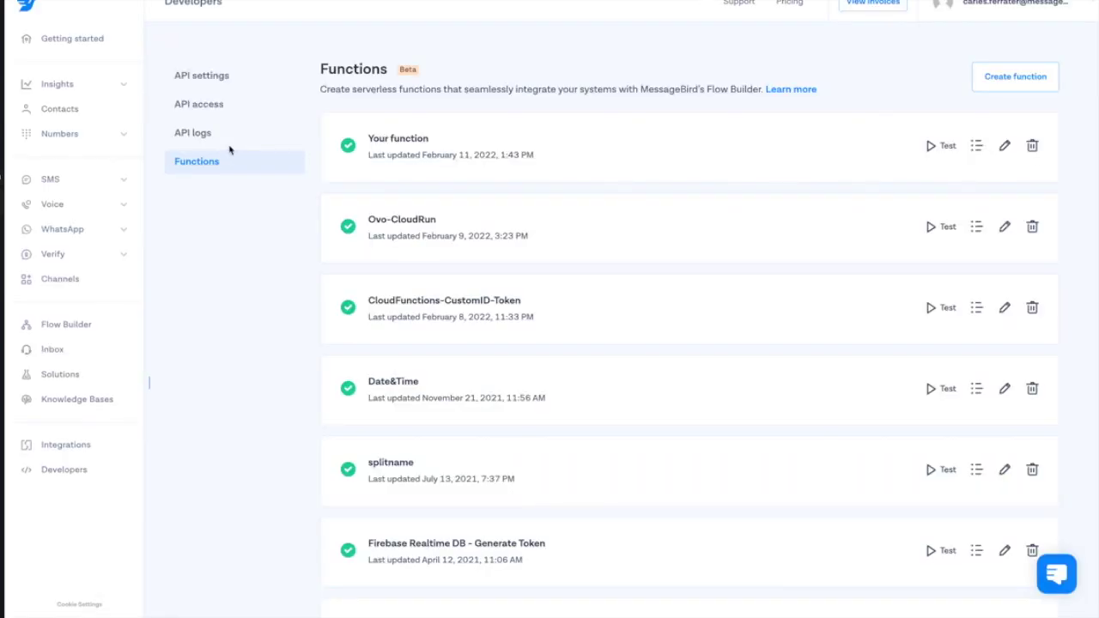
Step: Create a new function and name it "Example 1"
left_click(984, 90)
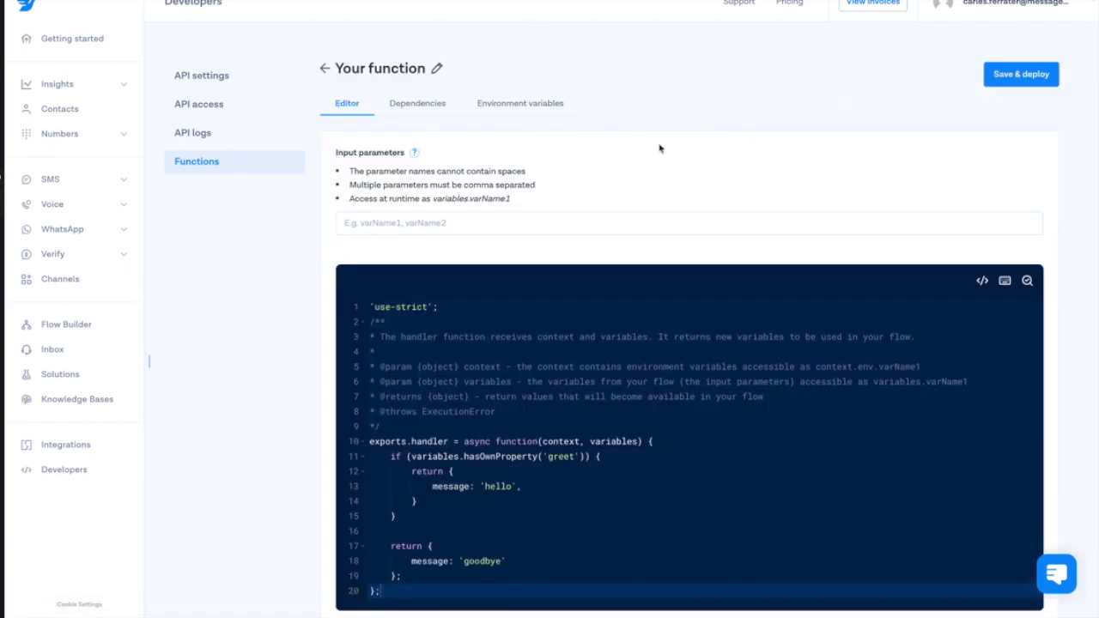
left_click(437, 70)
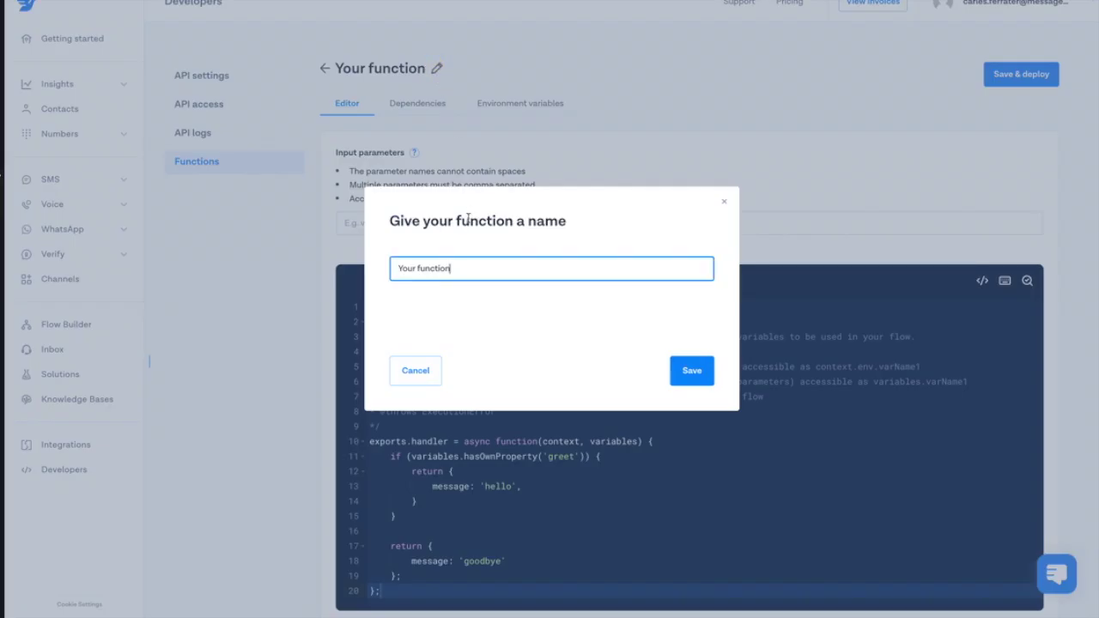
left_click_drag(471, 267, 398, 267)
type("E")
key("BackSpace")
type("Example 1")
left_click(692, 368)
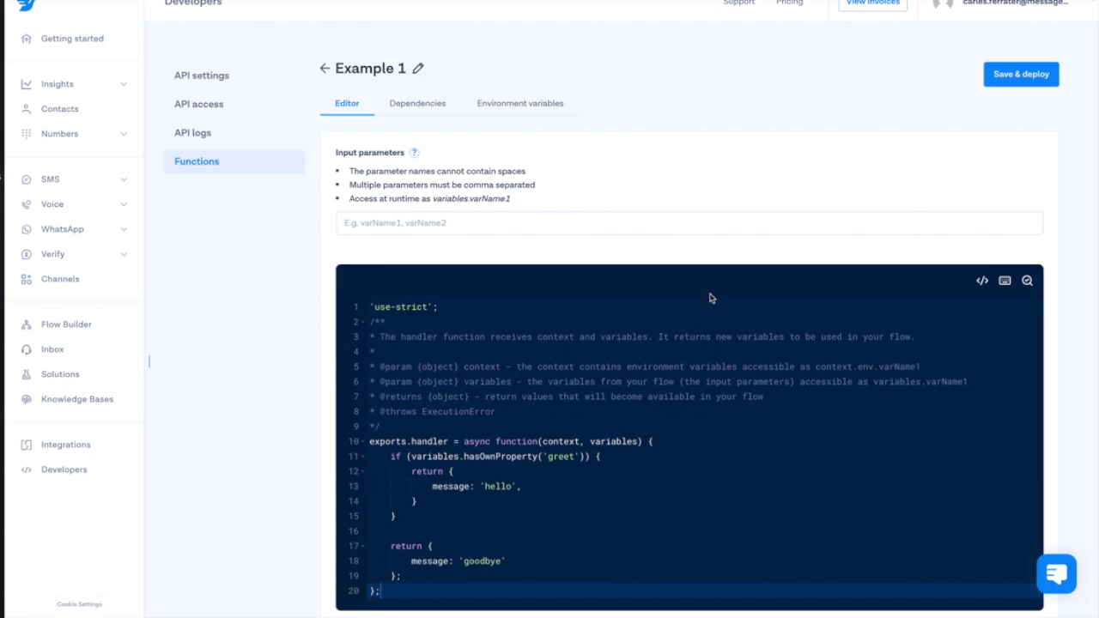
Step: Add "name" as the input parameter of the Example 1 function
scroll(710, 298, "down", 2)
left_click(415, 154)
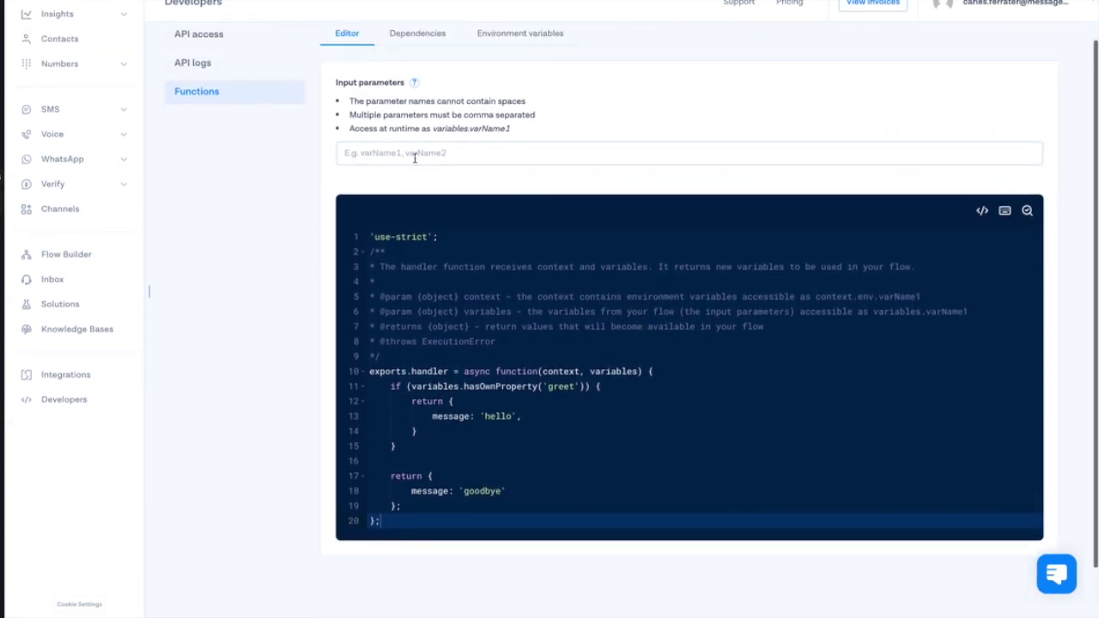
type("name")
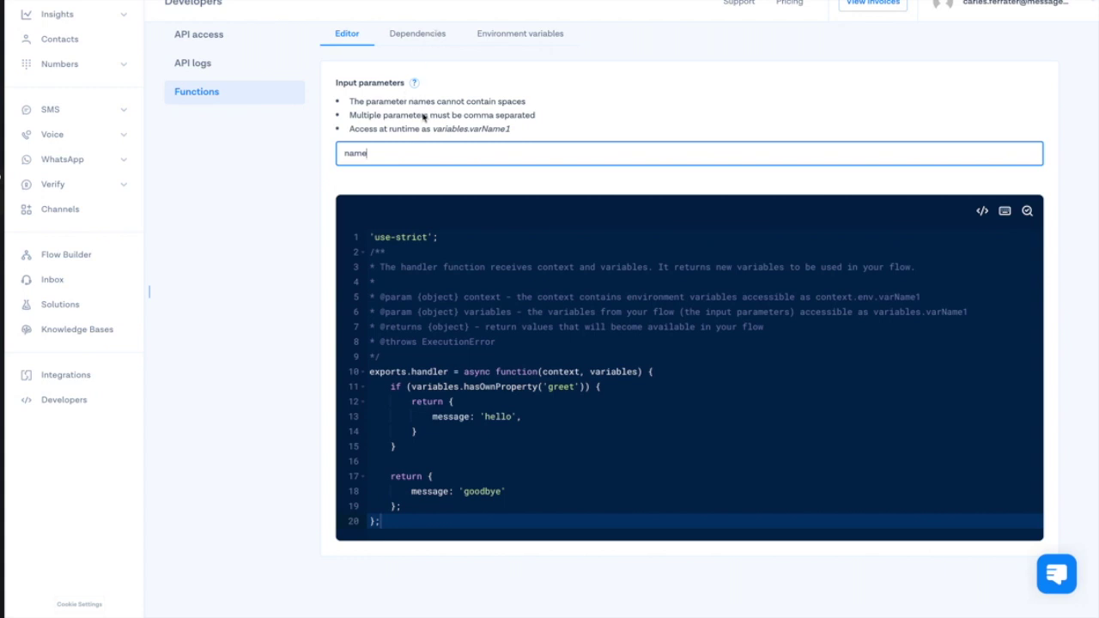
left_click(530, 105)
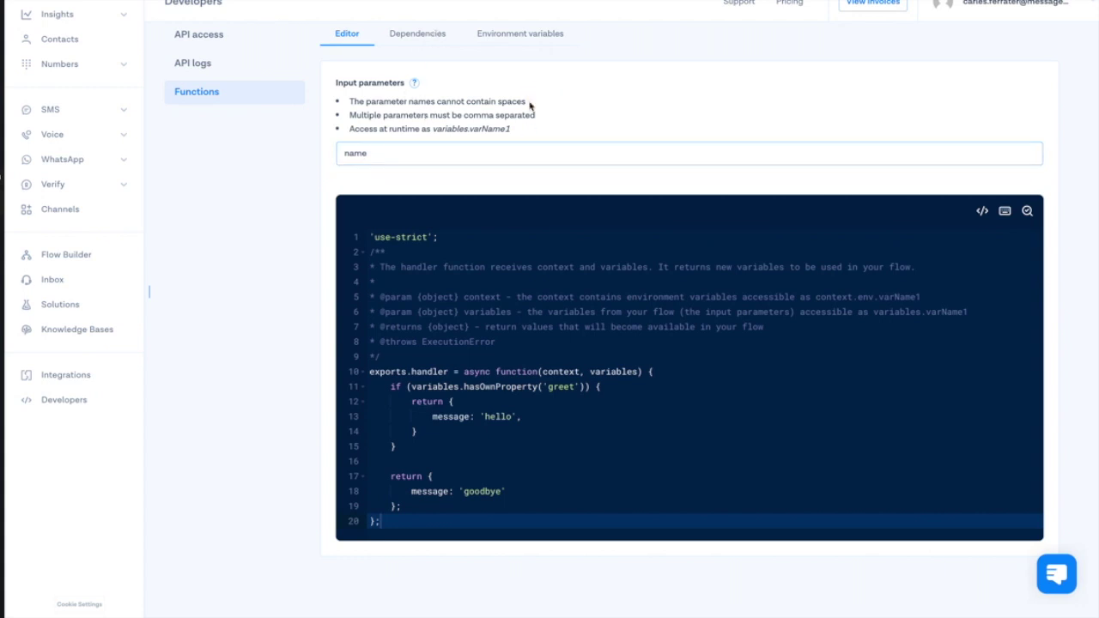
Step: Search the NPM modules for axios and add version 0.24.0 as a dependency of the function
left_click(434, 34)
left_click(386, 181)
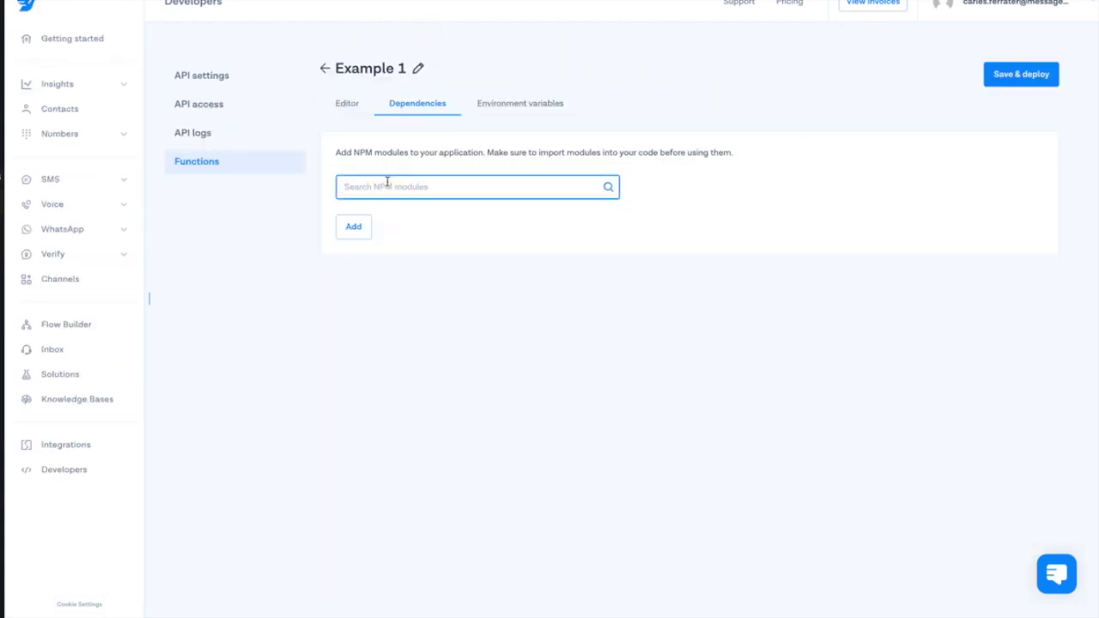
type("axios")
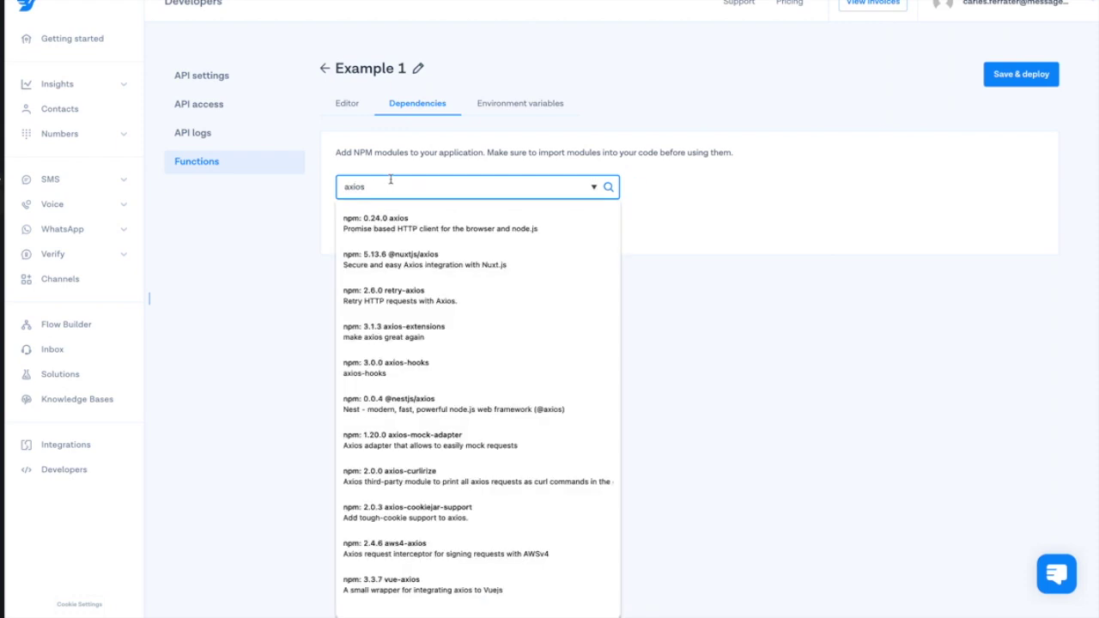
left_click(405, 229)
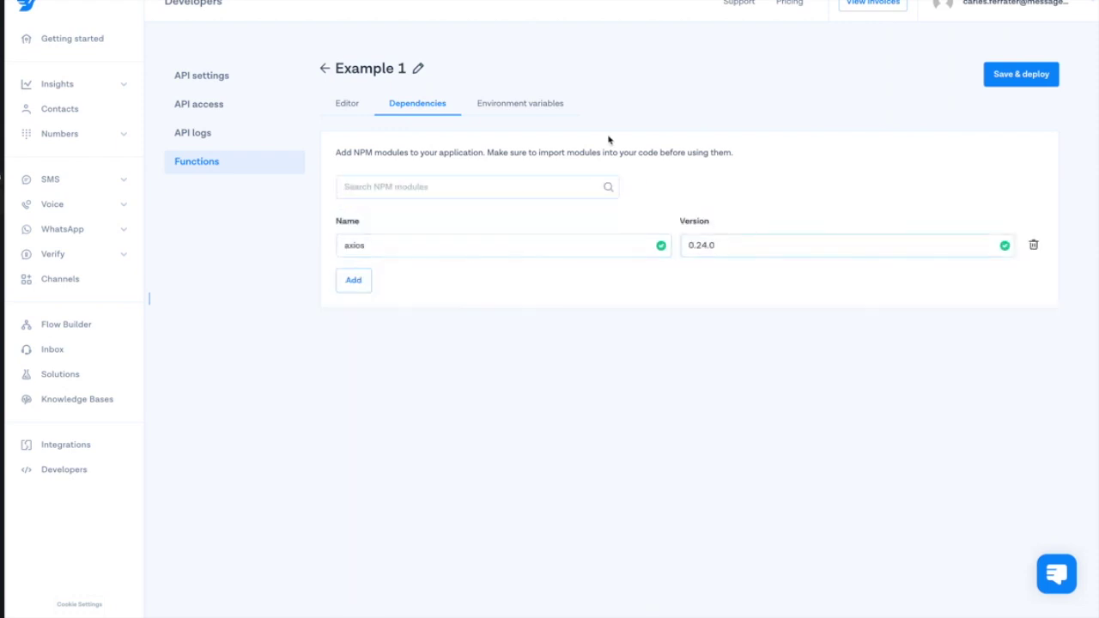
Step: Replace the function's default code with the copied axios script that stores the name's length and returns it as wordcount
left_click(347, 104)
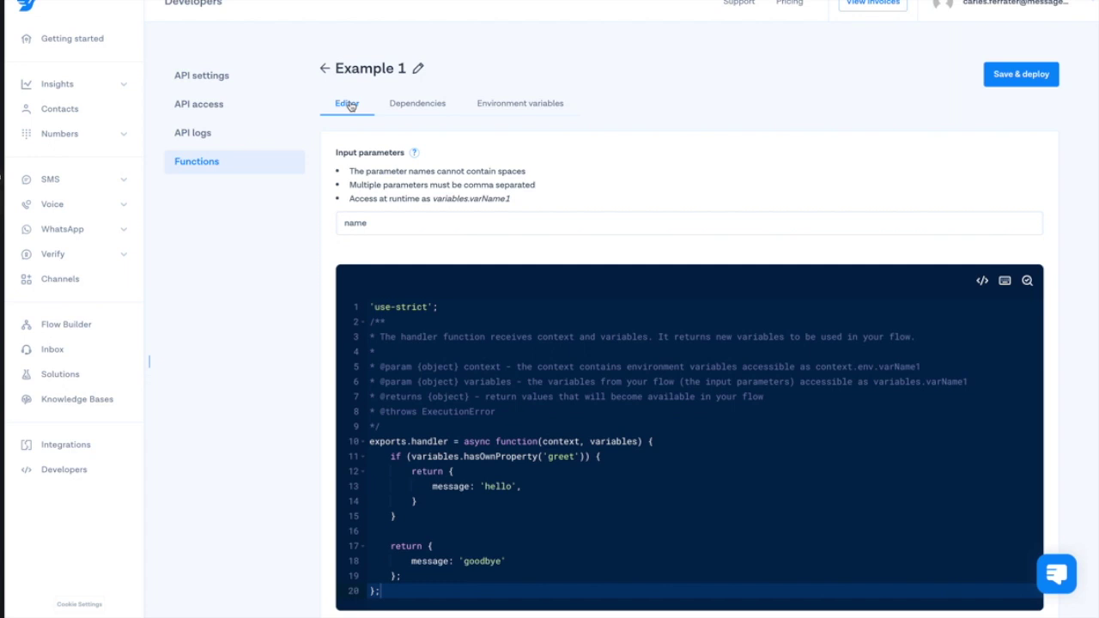
key("ctrl+a")
key("ctrl+v")
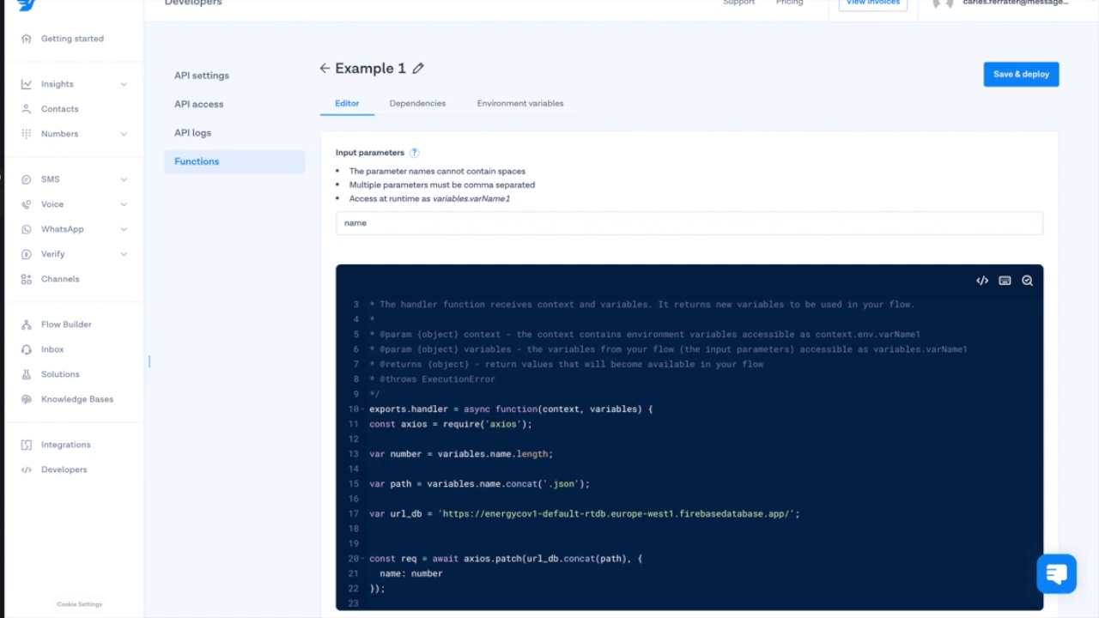
Step: Review the code's length calculation, database URL, patch request and return block, and save and deploy the function
scroll(748, 493, "down", 2)
left_click(587, 377)
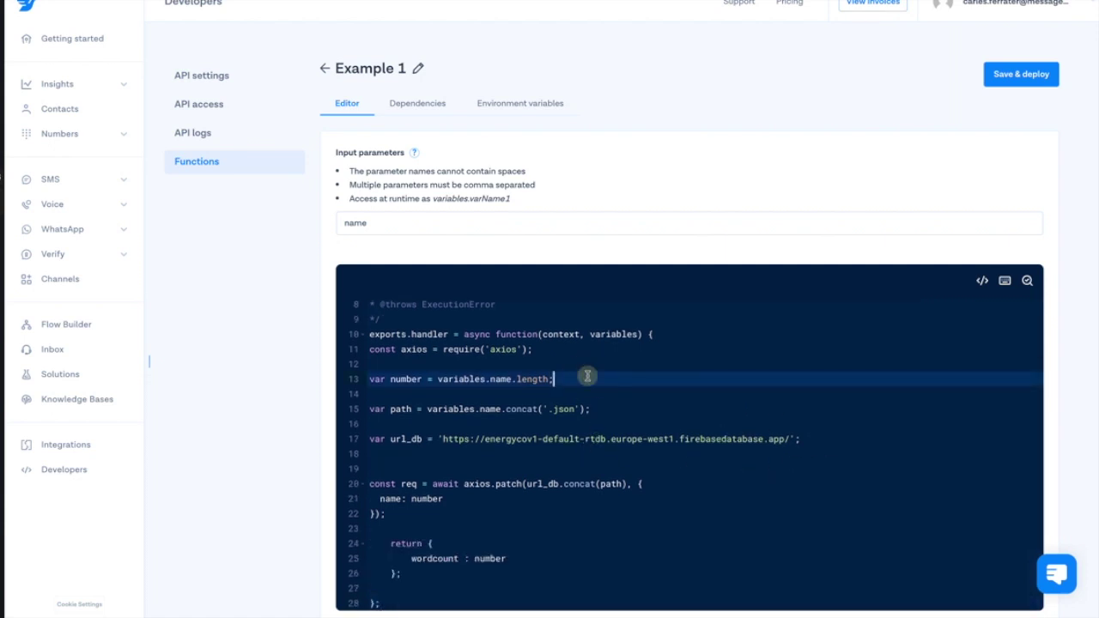
left_click(827, 442)
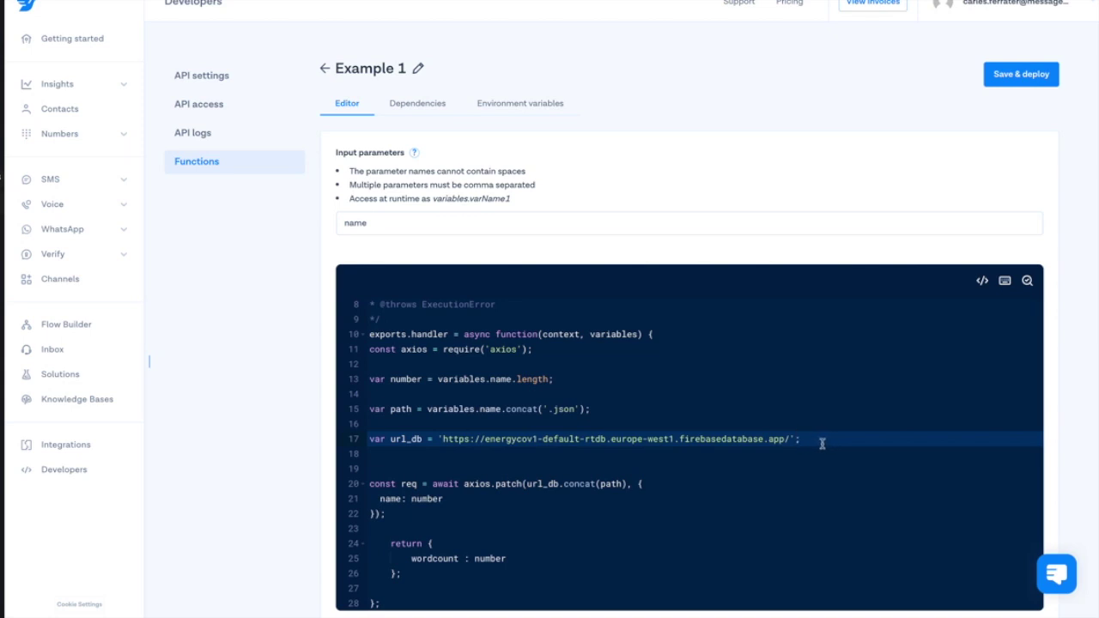
scroll(813, 444, "down", 1)
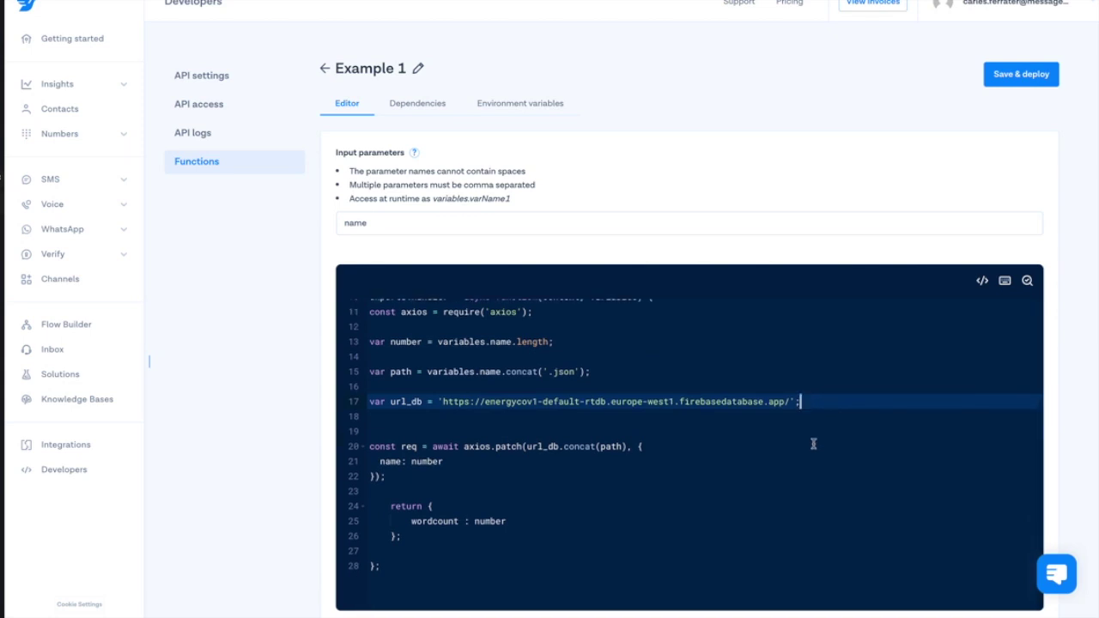
scroll(813, 443, "down", 1)
left_click(578, 429)
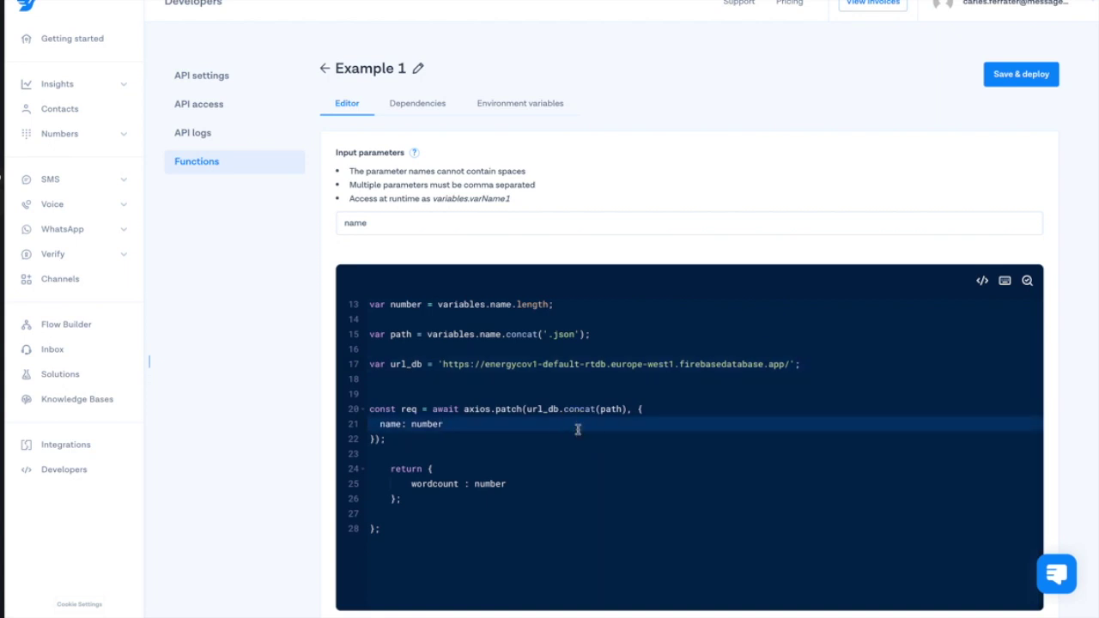
left_click(553, 483)
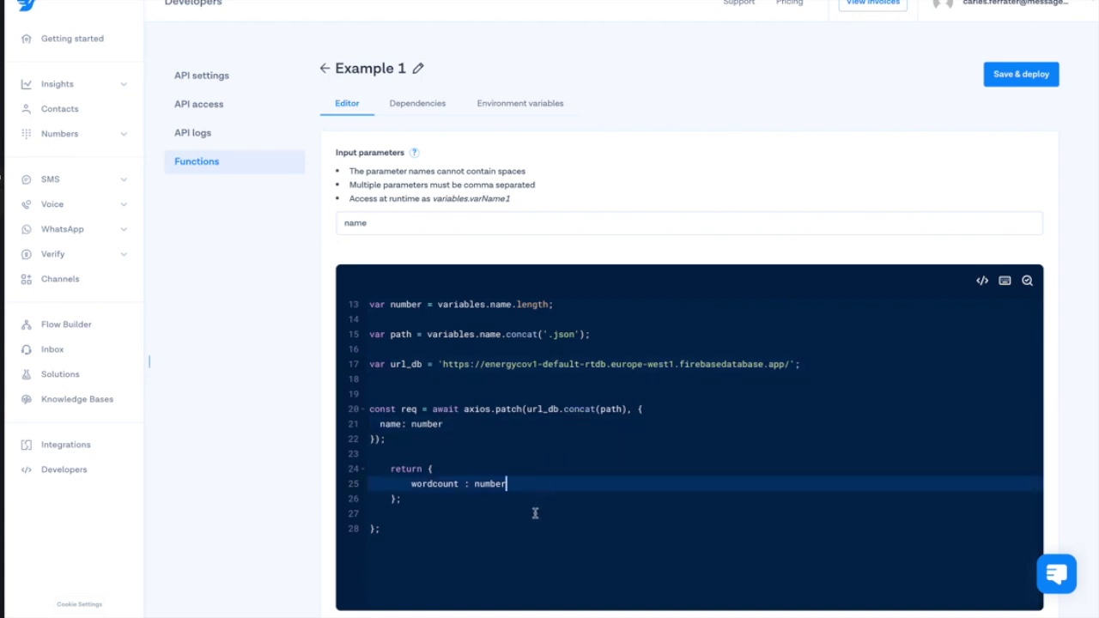
scroll(535, 512, "down", 3)
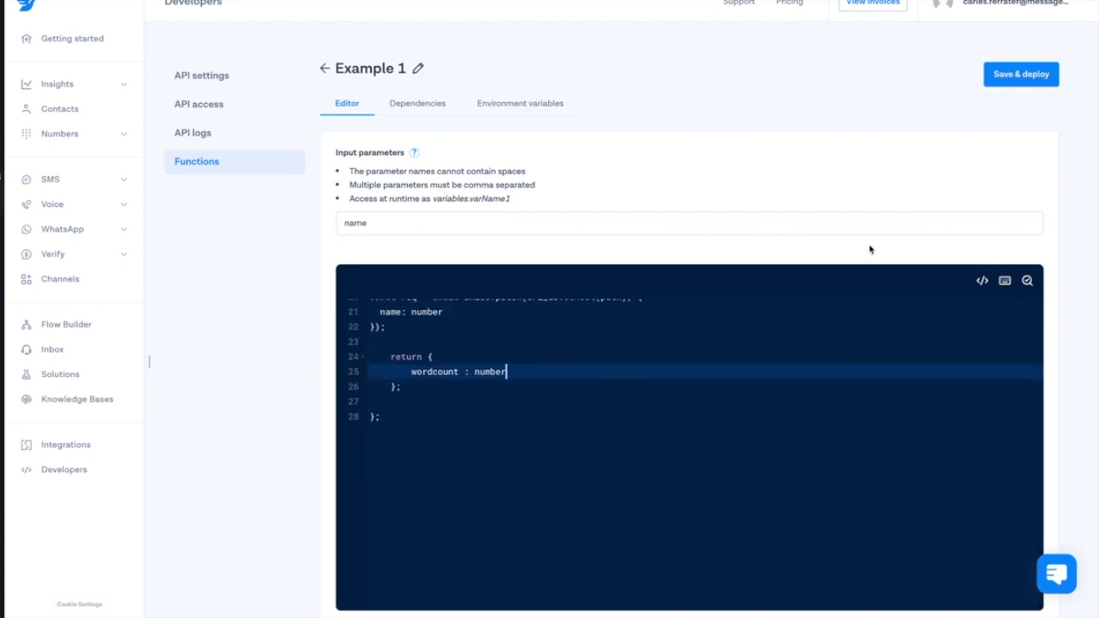
left_click(1024, 77)
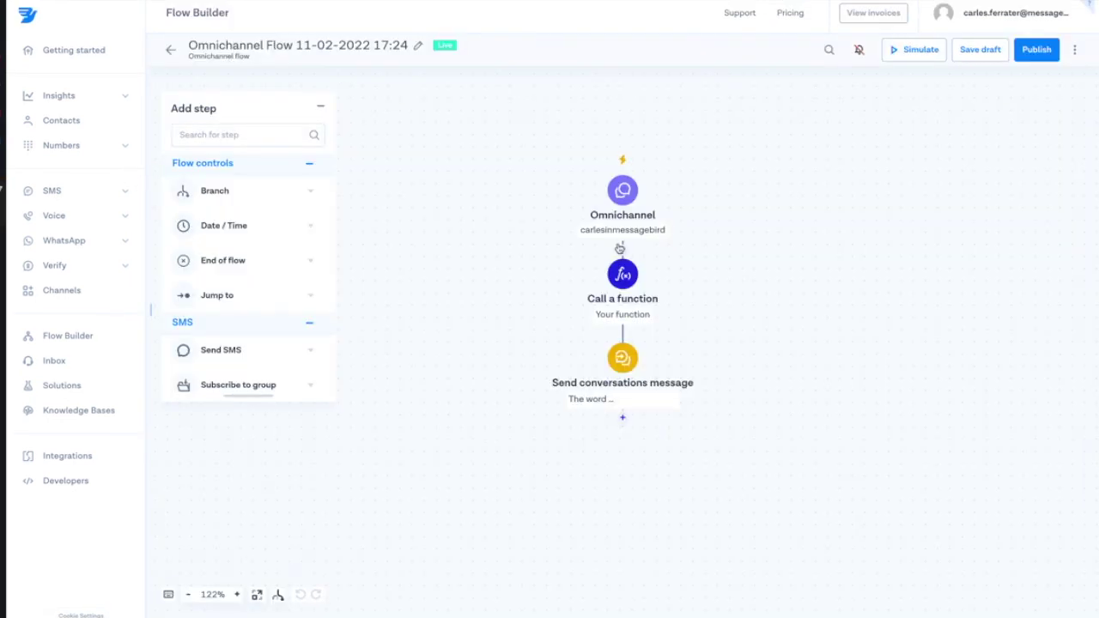
Step: Set the flow's Call a function step to run Example 1 and save the step
left_click(622, 265)
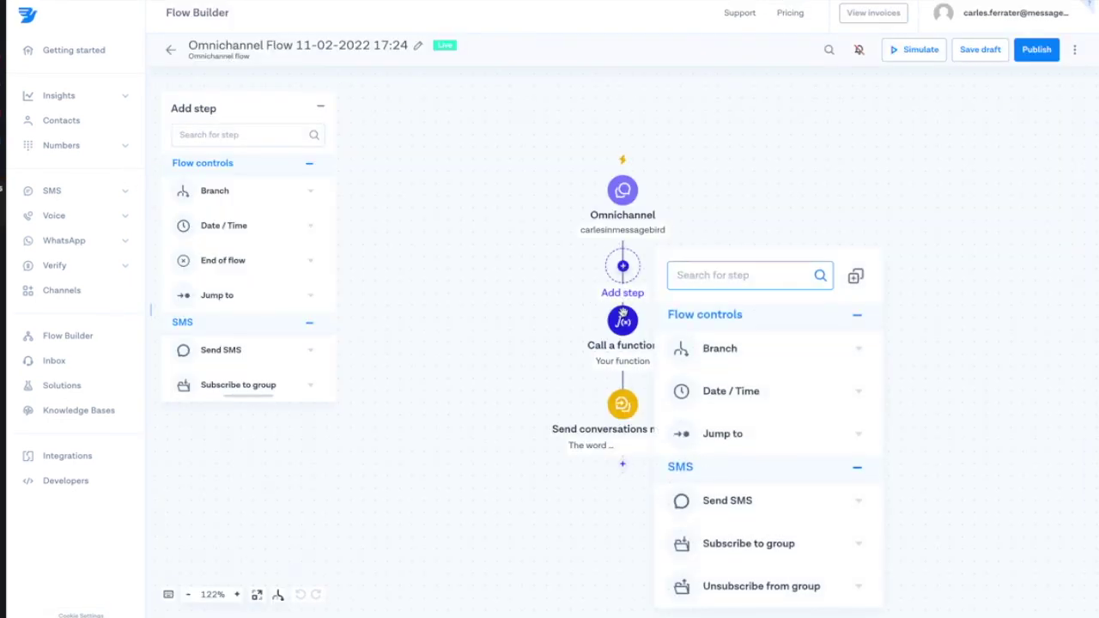
left_click(629, 294)
left_click(961, 330)
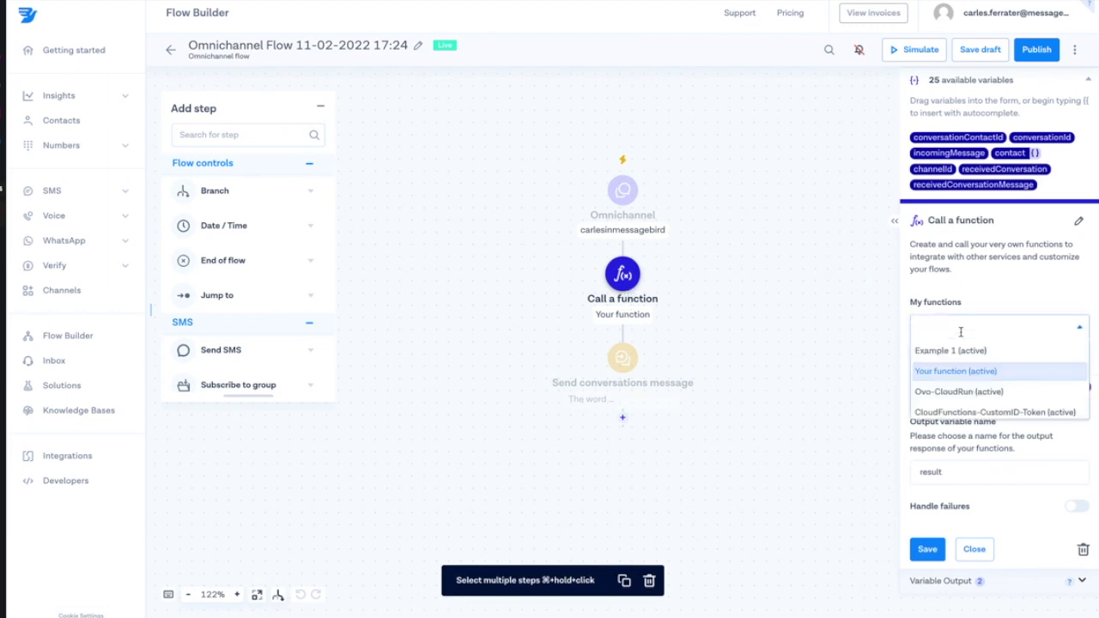
left_click(967, 351)
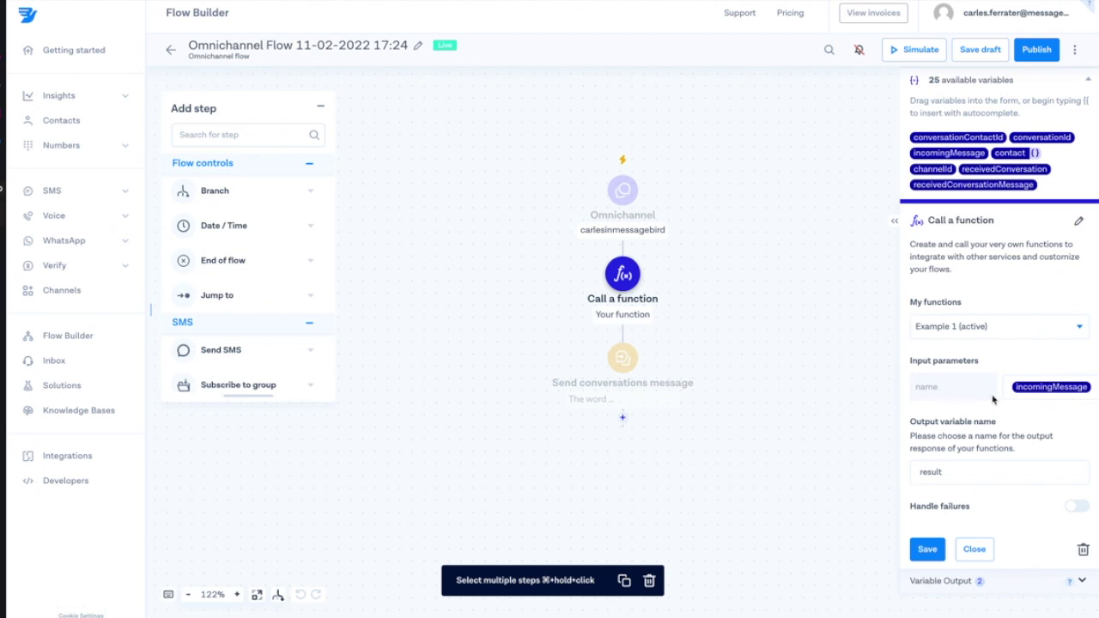
left_click(953, 476)
type("l")
left_click(927, 549)
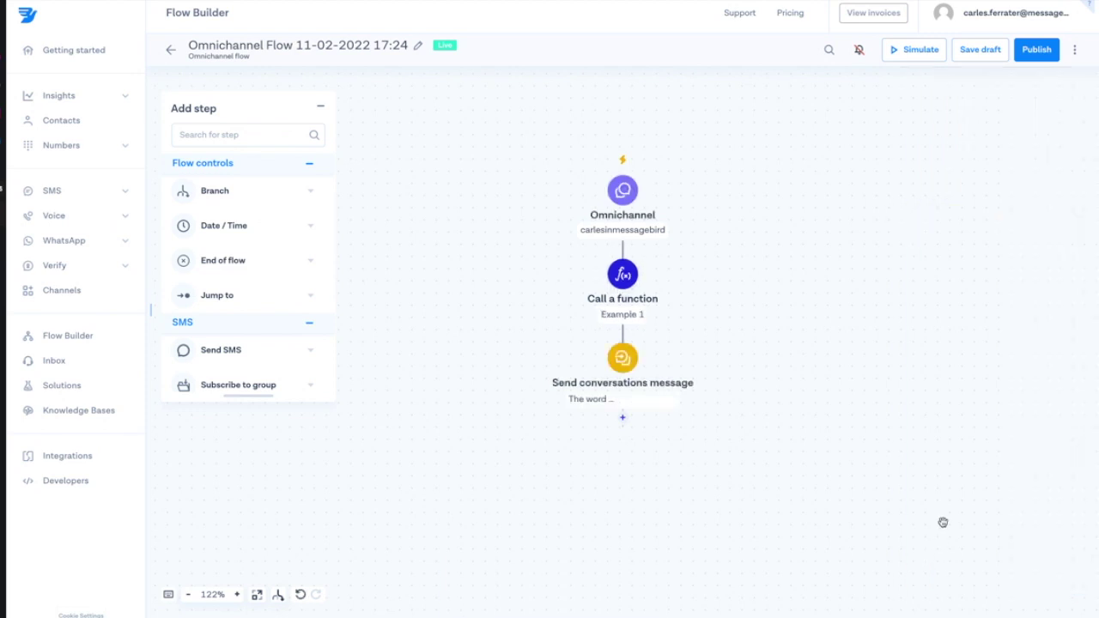
Step: Check the reply message's result.wordcount variable against Example 1's returned wordcount and the function step's output variable name
left_click(633, 366)
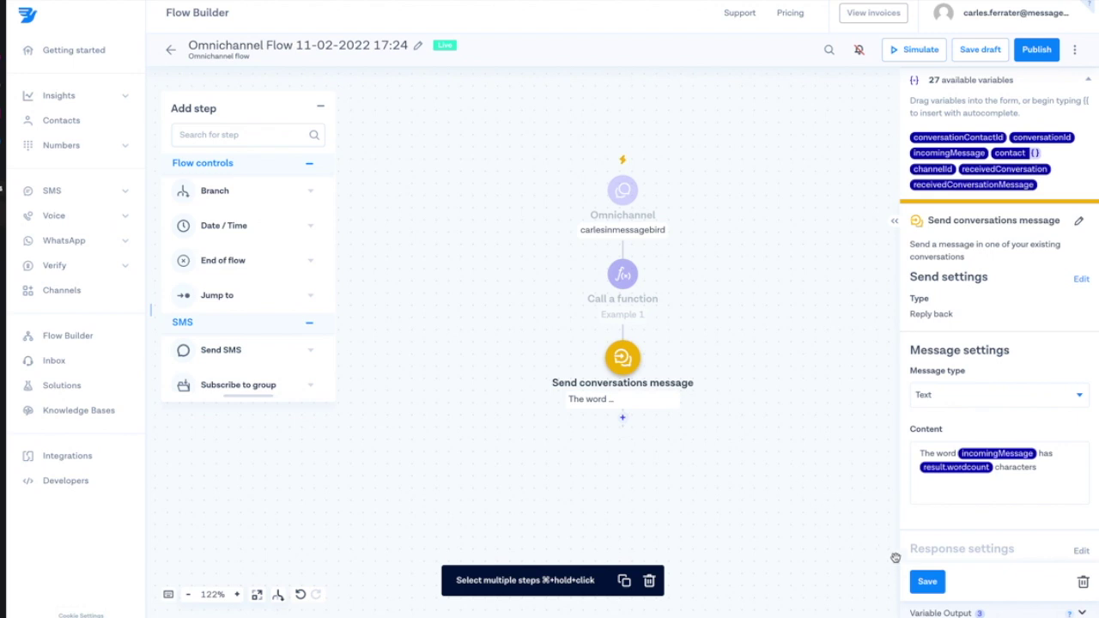
left_click(927, 582)
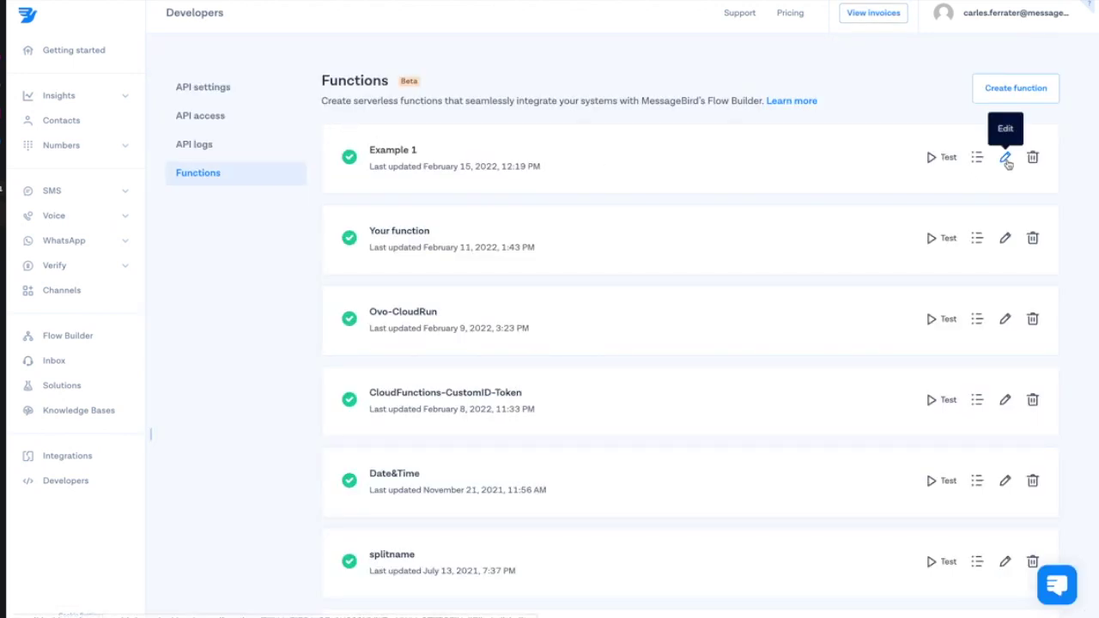
left_click(1003, 157)
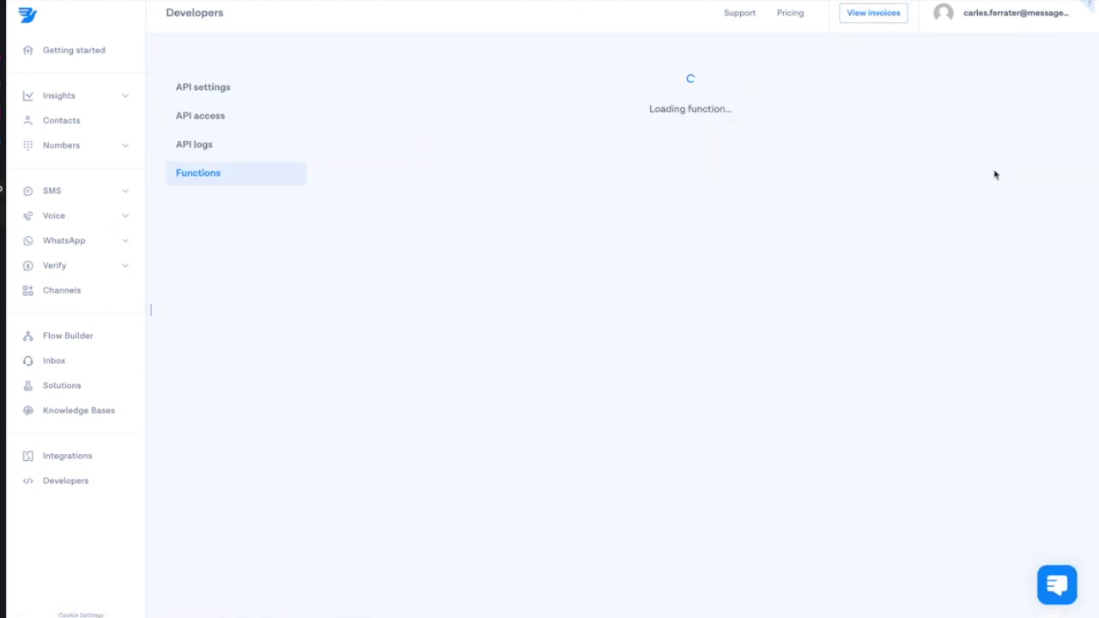
scroll(667, 386, "down", 3)
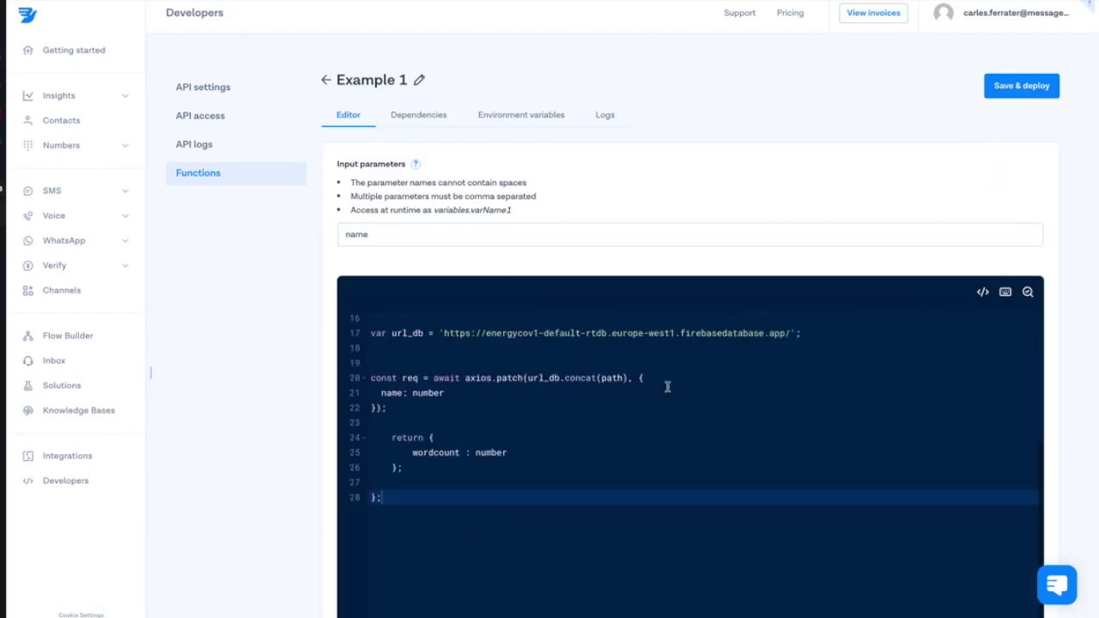
left_click(537, 452)
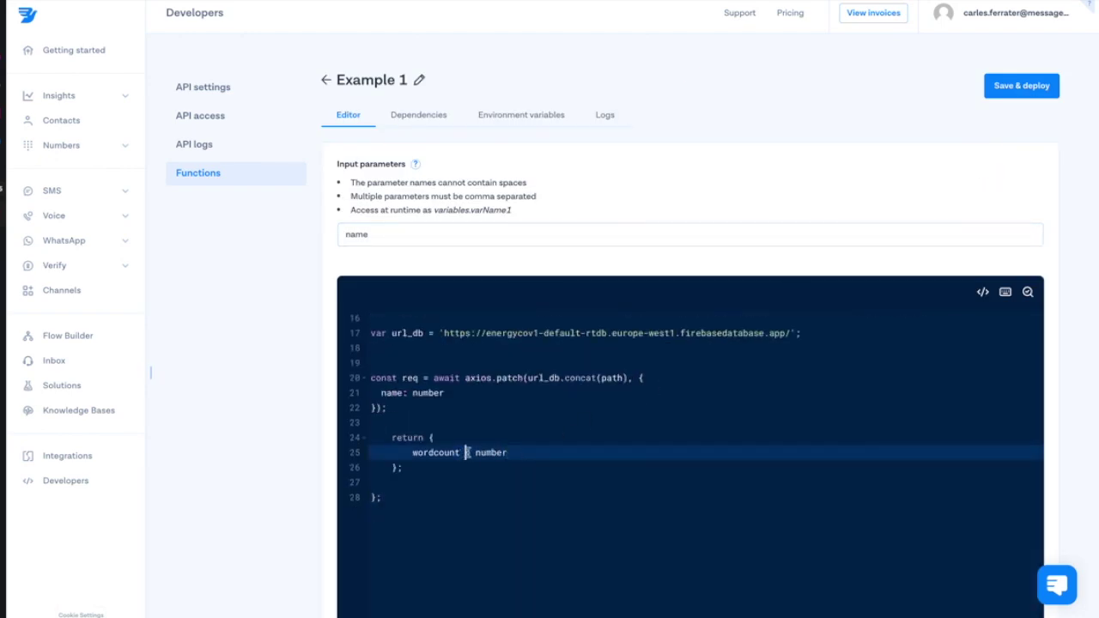
left_click_drag(465, 453, 409, 453)
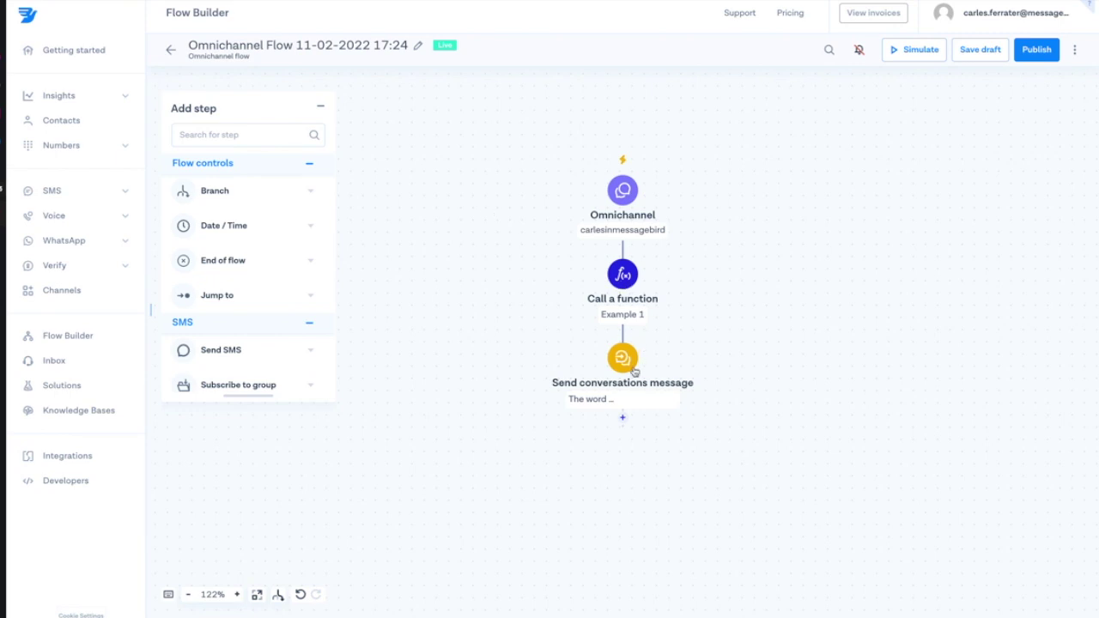
left_click_drag(991, 467, 921, 474)
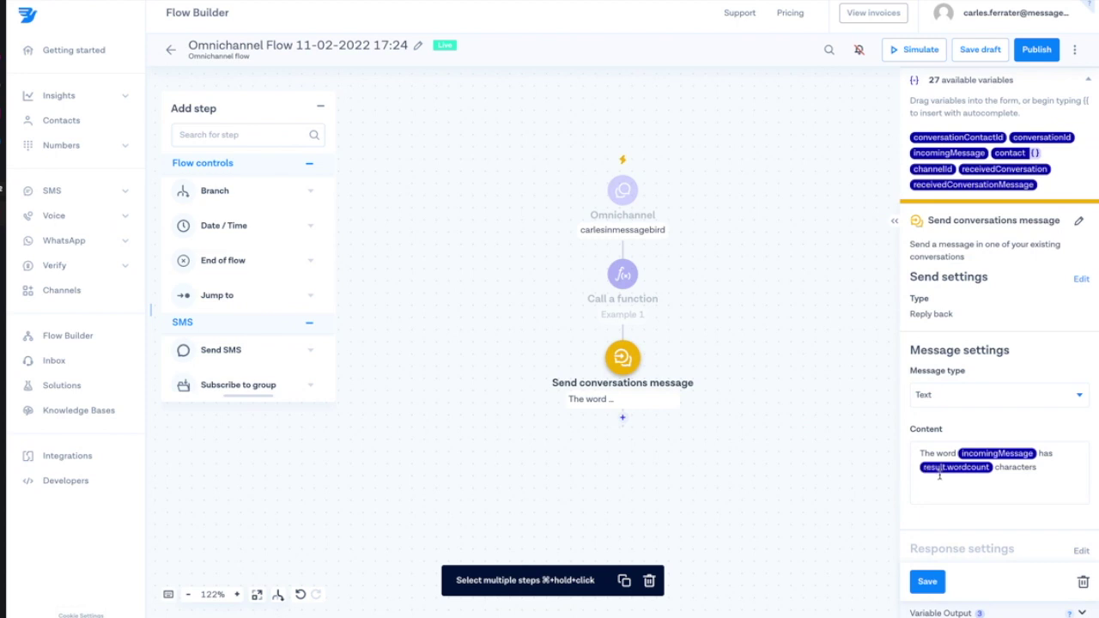
left_click(620, 286)
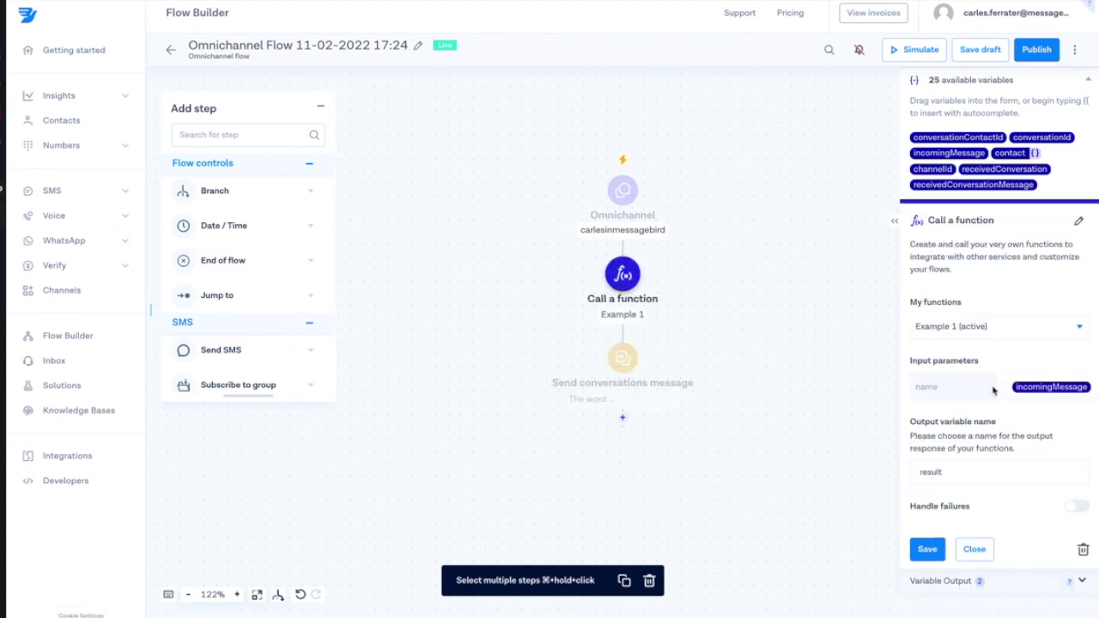
left_click(812, 397)
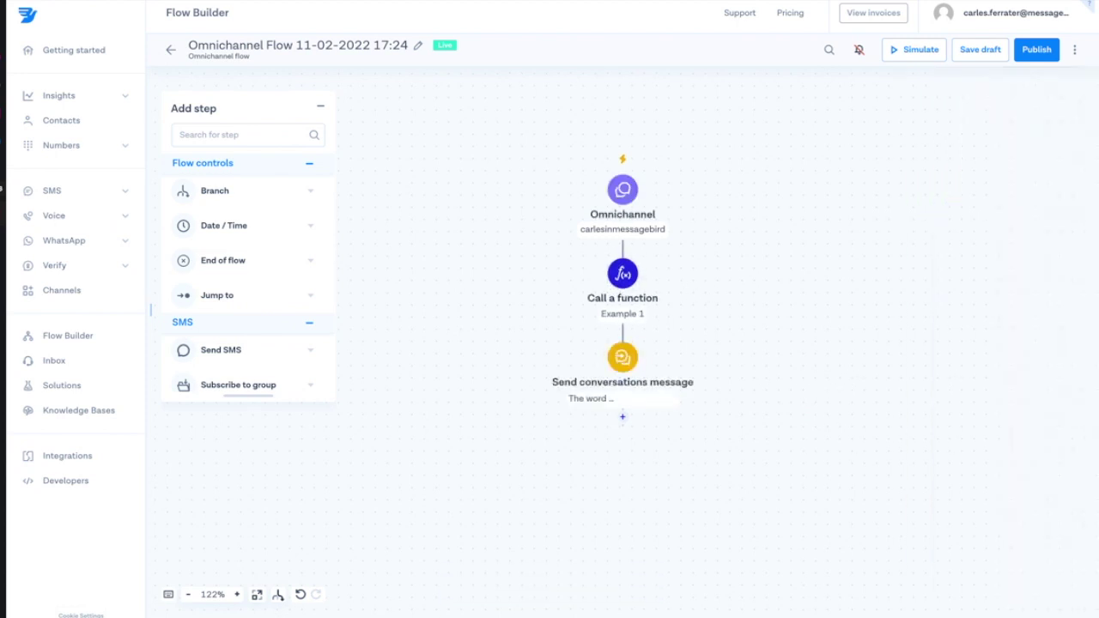
Step: Simulate the flow and send "hello" as a WhatsApp message
left_click(912, 49)
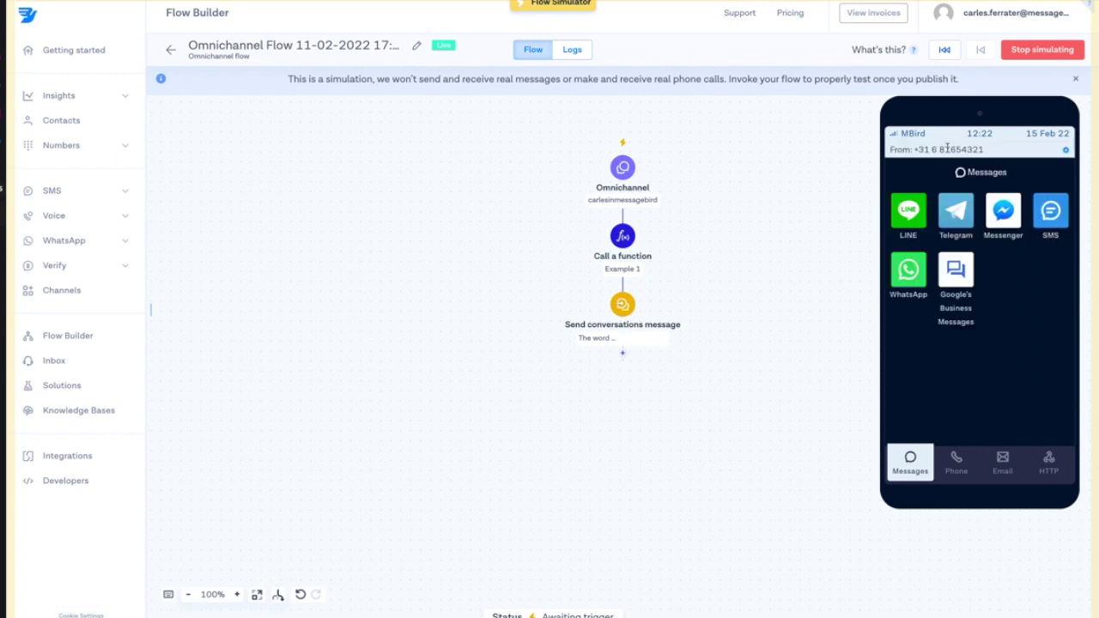
left_click(914, 267)
left_click(952, 424)
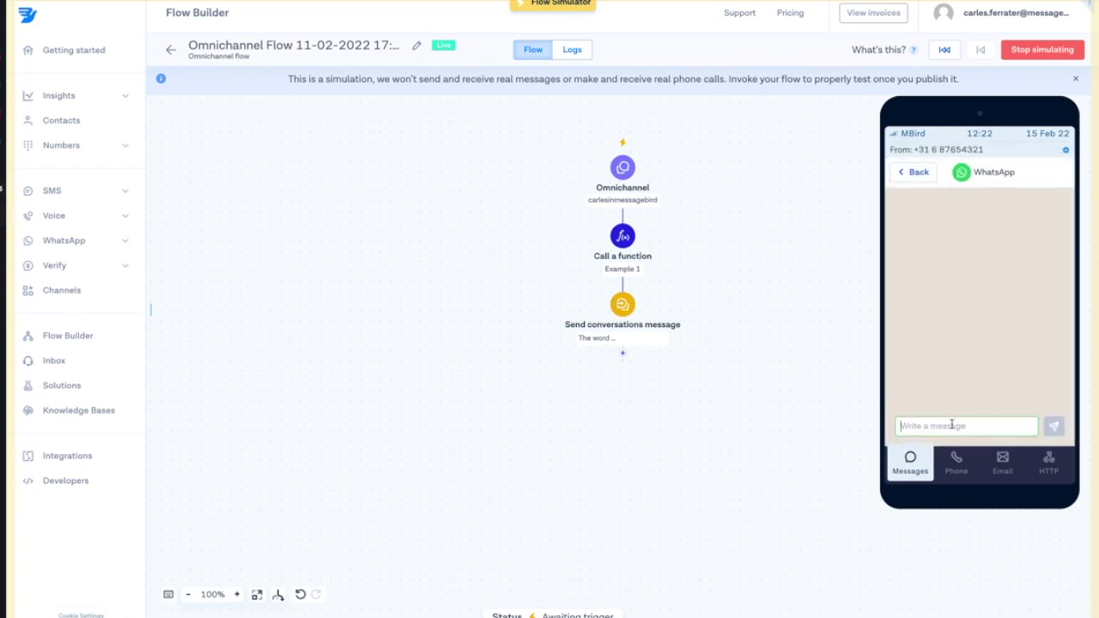
type("hello")
key("Return")
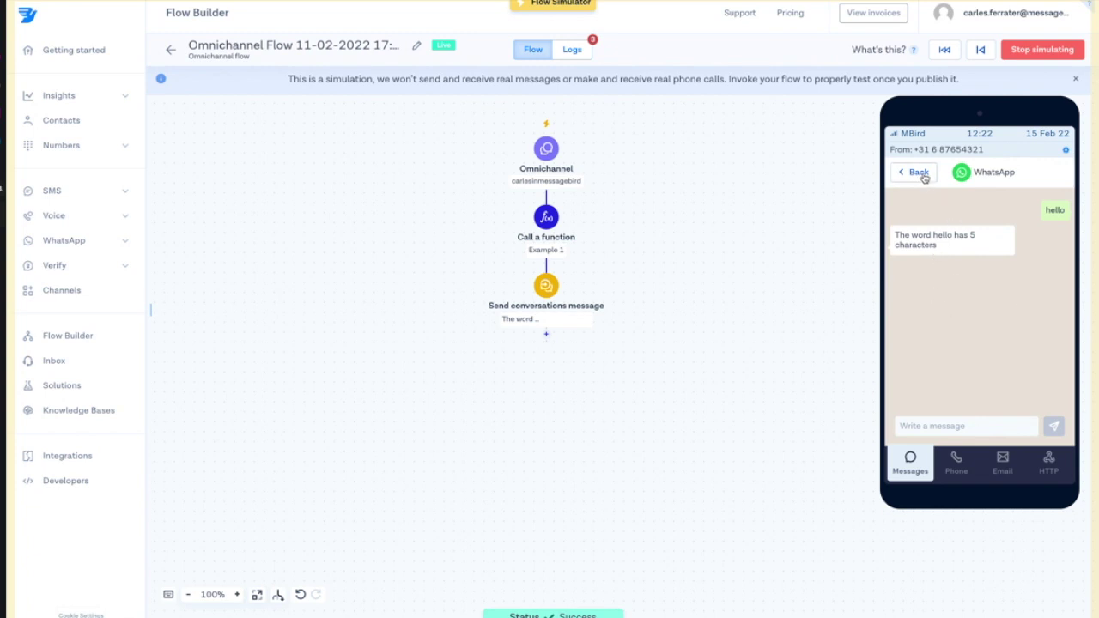
Step: Go back one step in the simulation and send "messagebird" as the WhatsApp message
left_click(918, 174)
left_click(915, 267)
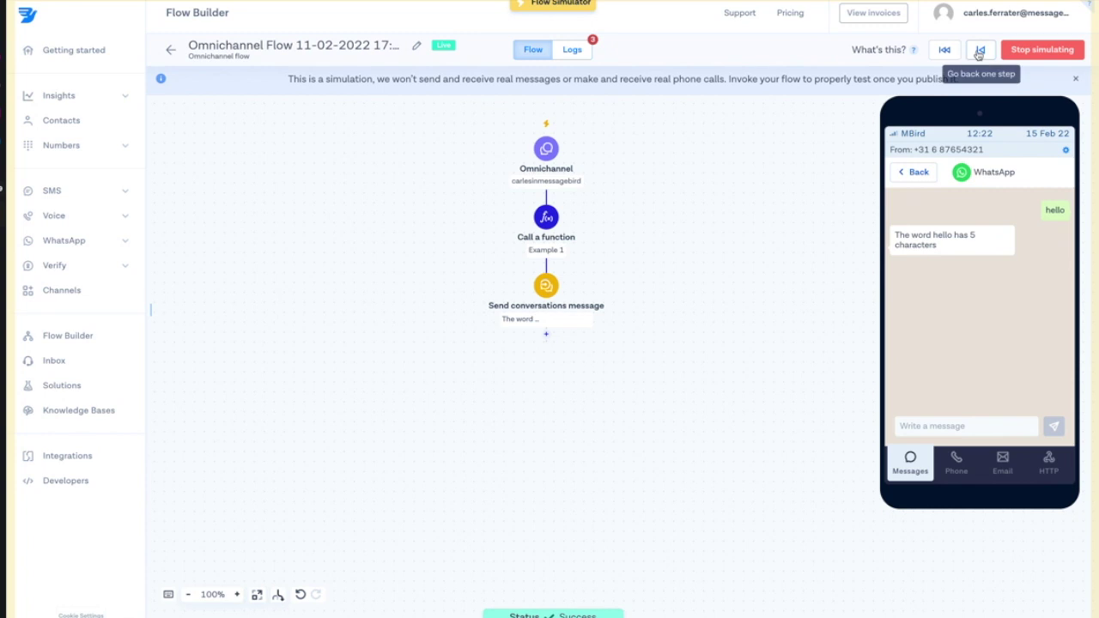
left_click(979, 49)
left_click(968, 425)
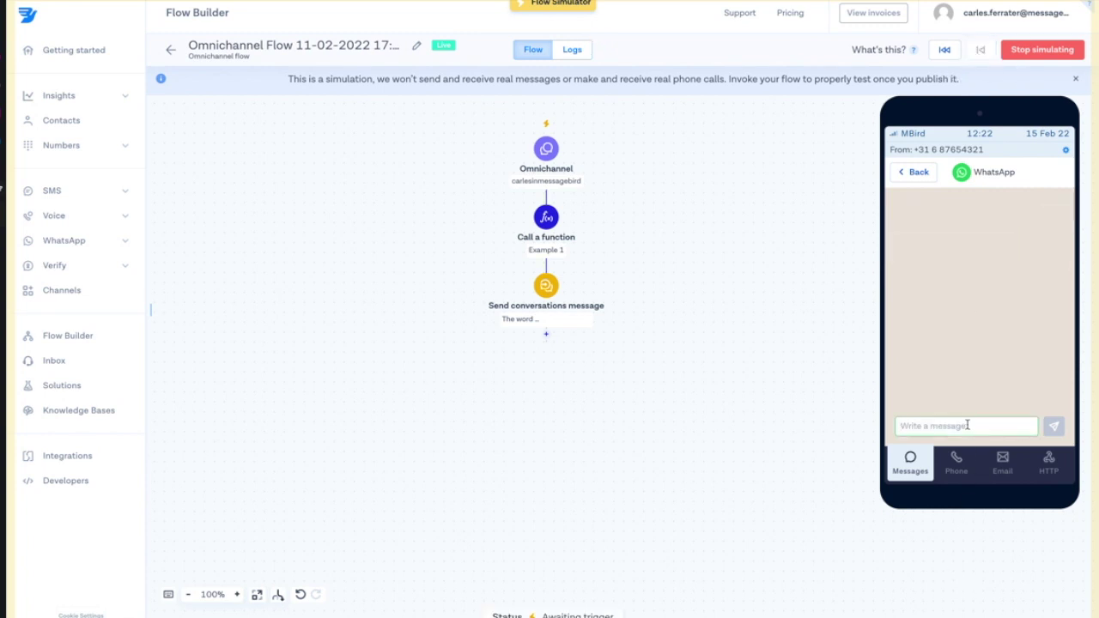
type("mrmrh")
key("BackSpace")
key("BackSpace")
key("BackSpace")
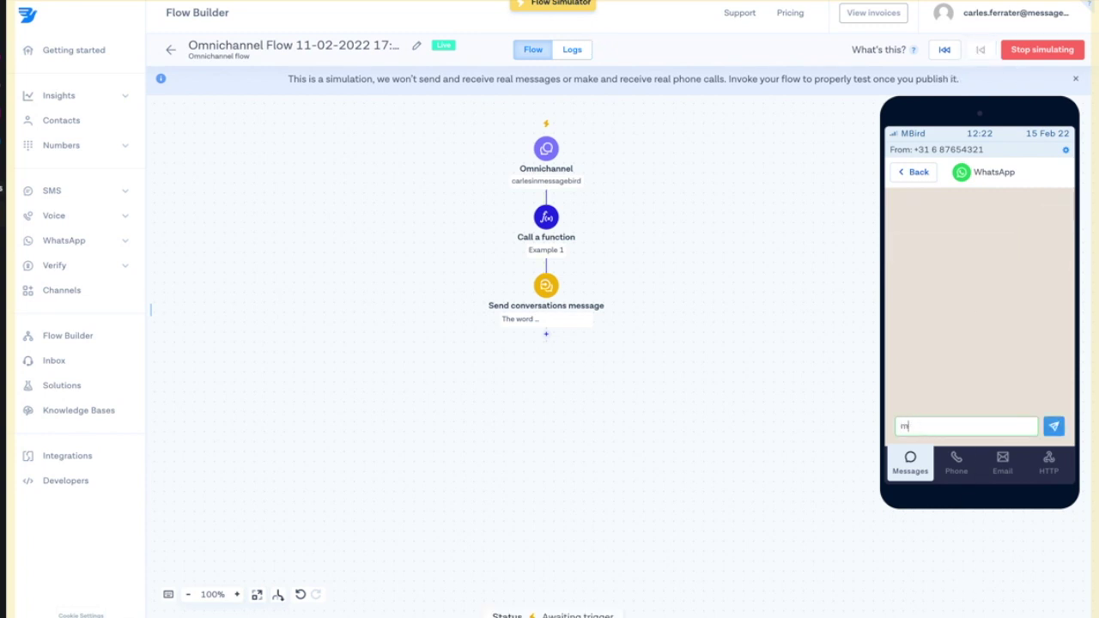
type("essagebird")
key("Return")
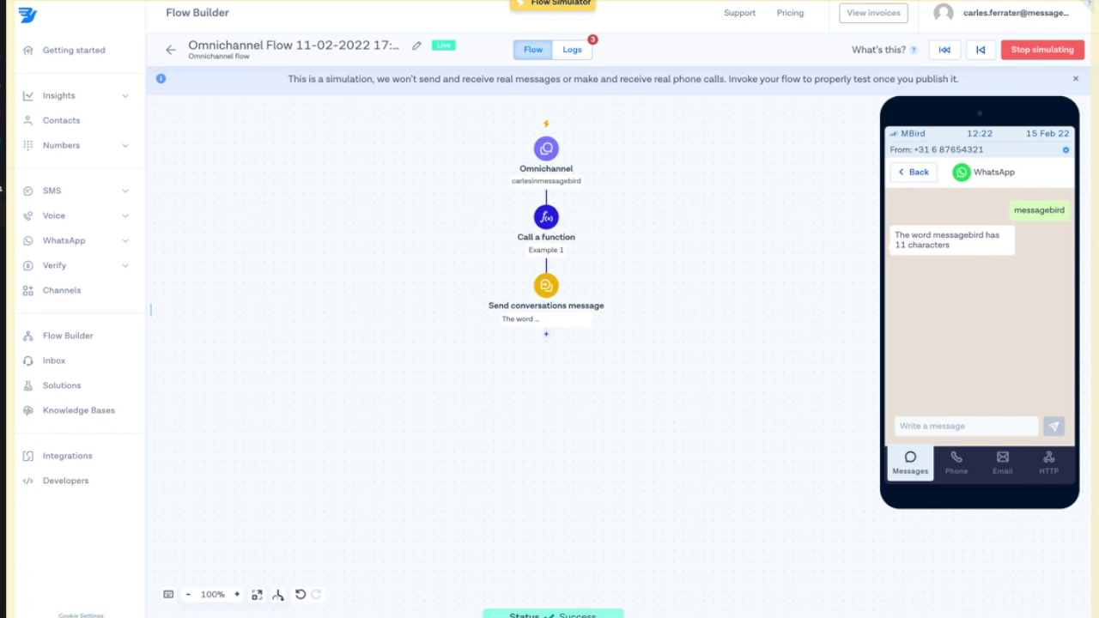
Step: Switch to the Firebase Realtime Database in the other browser window and expand the messagebird and hello entries to check their stored values
mouse_move(422, 606)
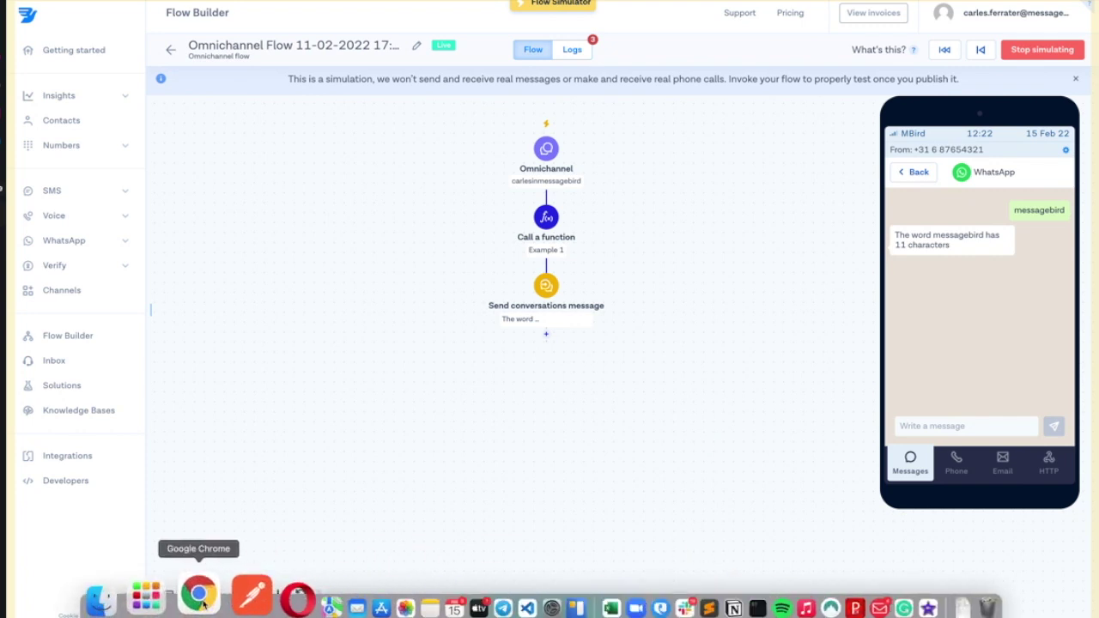
left_click(171, 597)
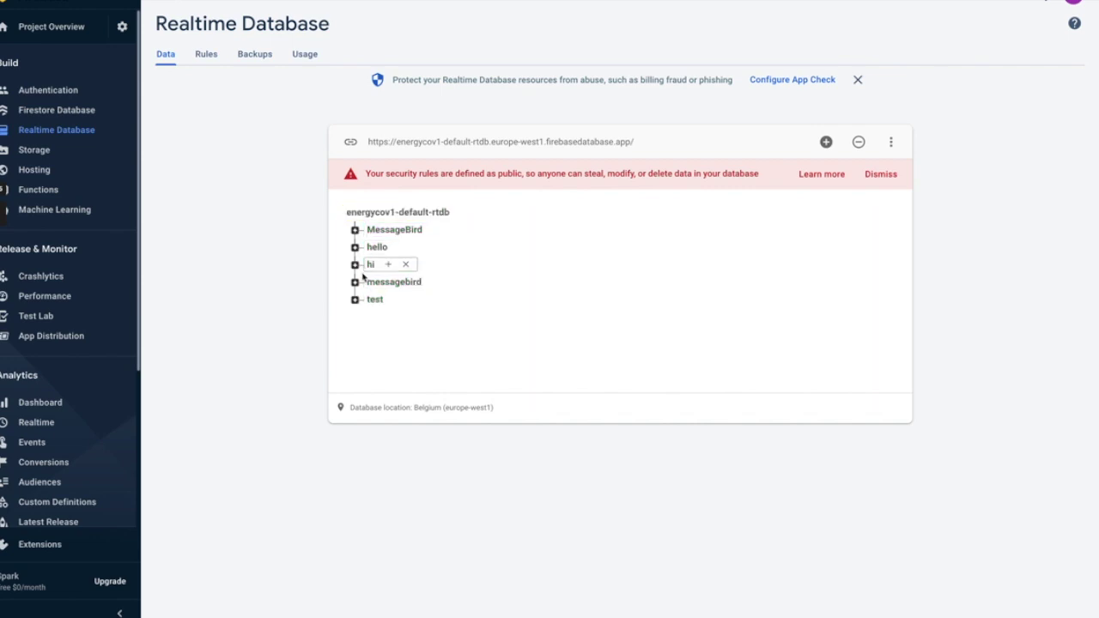
left_click(355, 281)
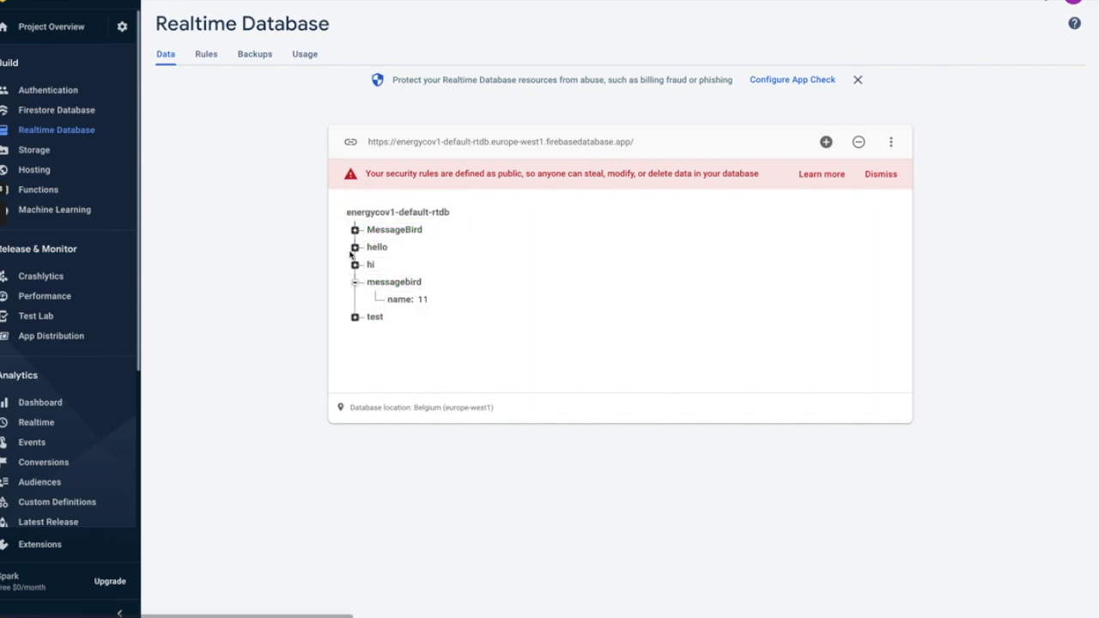
left_click(355, 246)
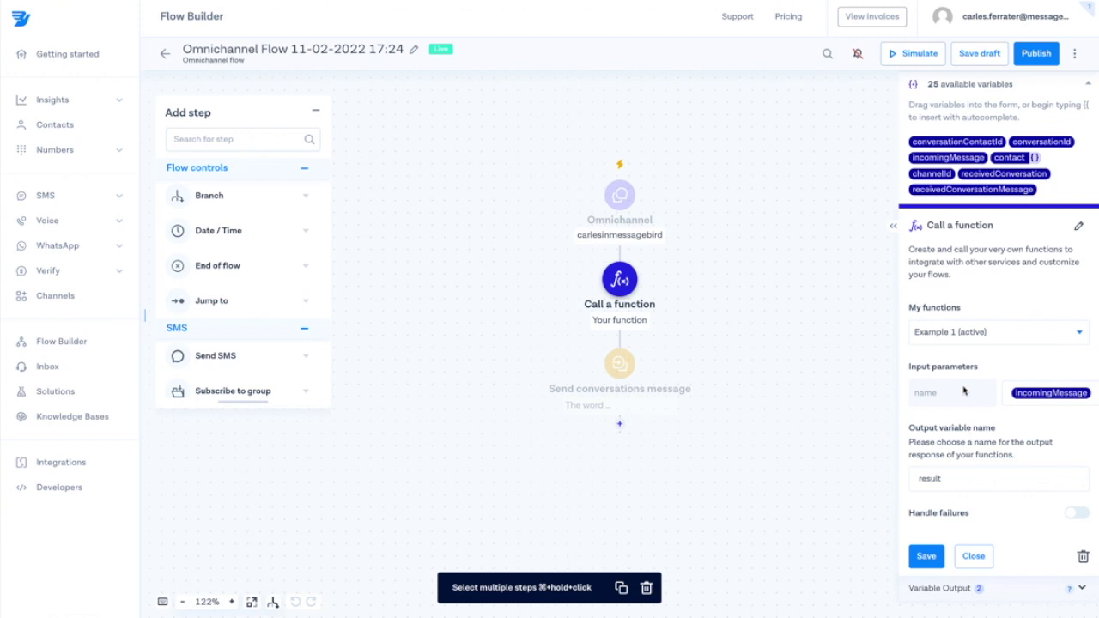
Step: Review the Call a function step's name input parameter and its output variable name
left_click(959, 388)
left_click(953, 485)
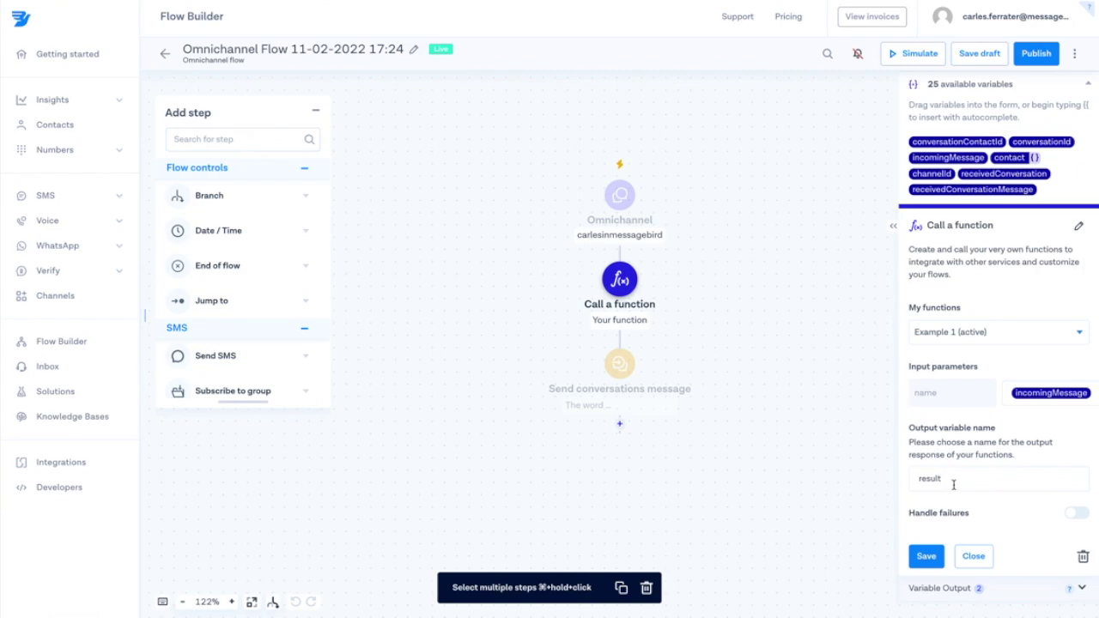